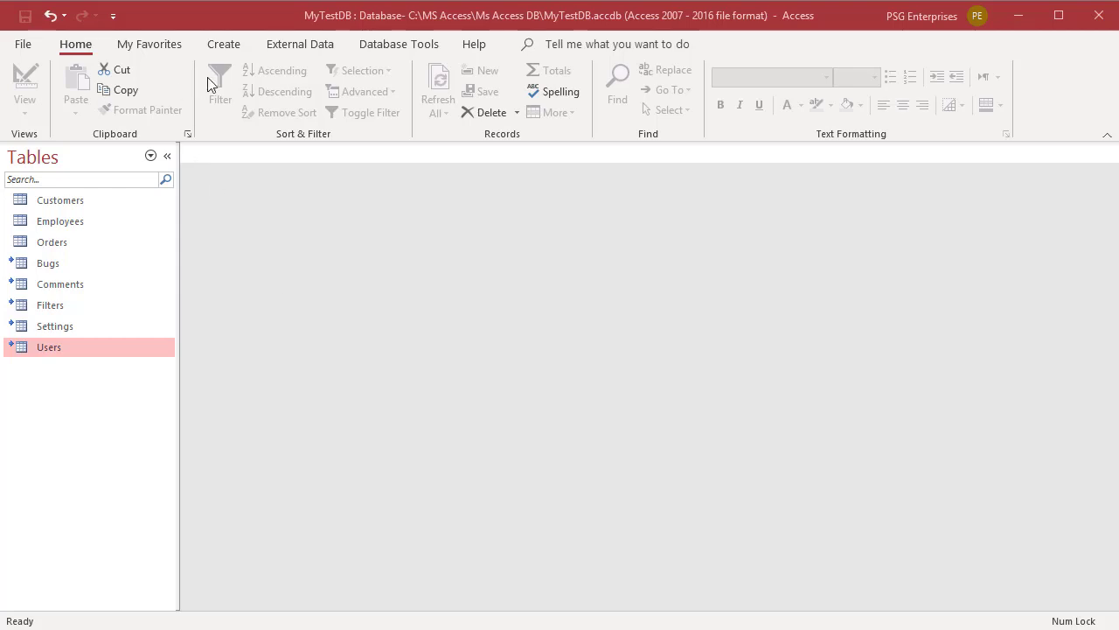
Start a new link in the Linked Table Manager with the data source name Traders and the Access source type
{"action": "left_click", "coordinate": [297, 44]}
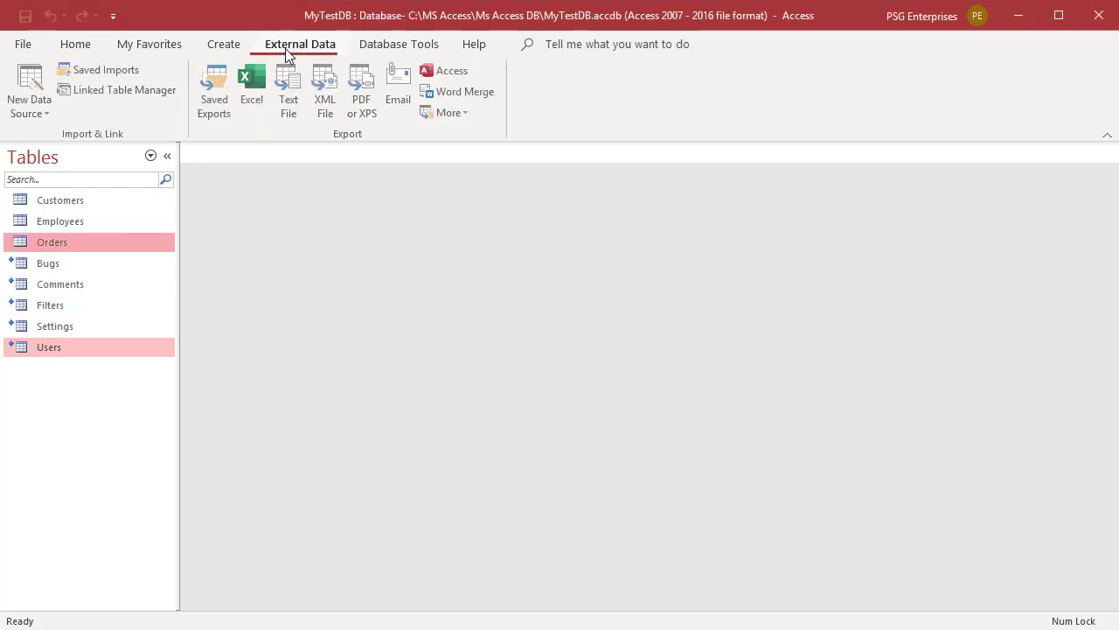
{"action": "left_click", "coordinate": [122, 91]}
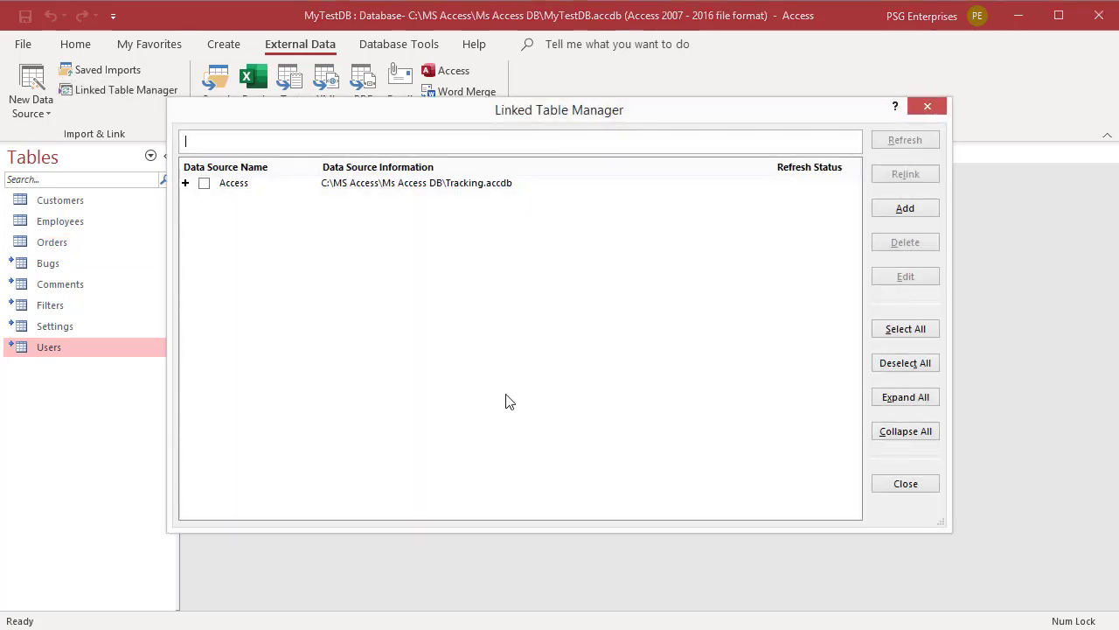
{"action": "left_click", "coordinate": [903, 209]}
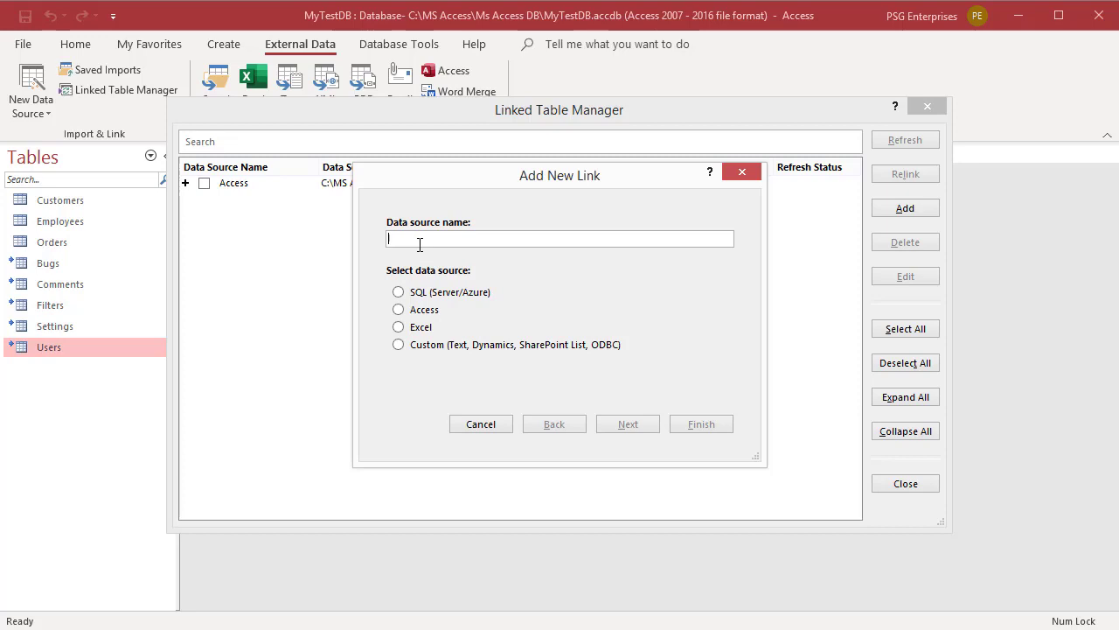
{"action": "type", "text": "Traders"}
{"action": "left_click", "coordinate": [399, 311]}
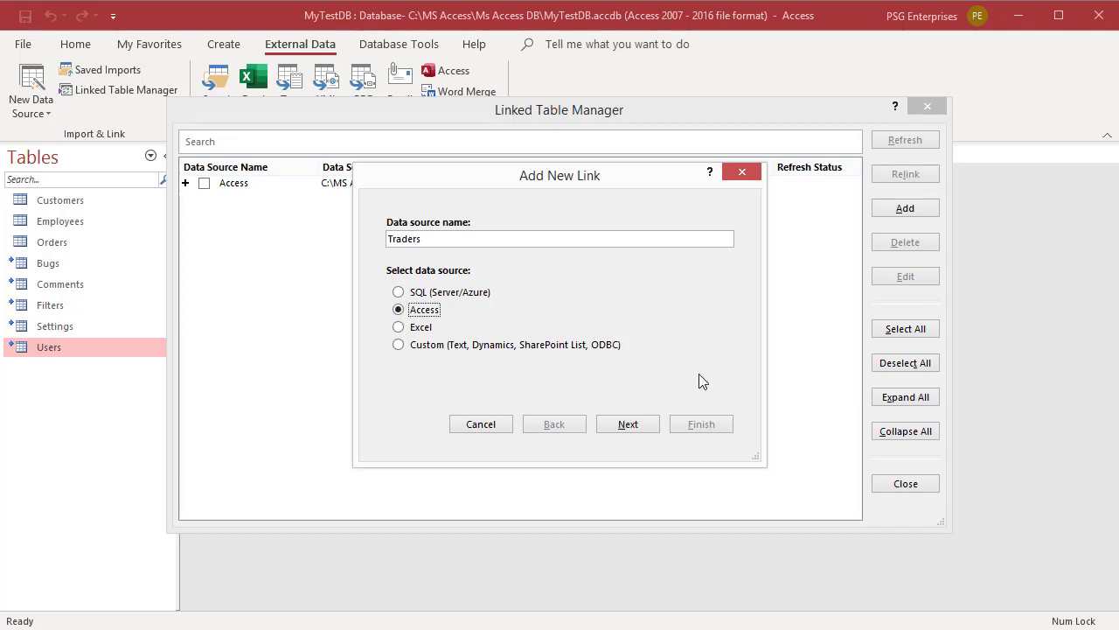
{"action": "left_click", "coordinate": [630, 424]}
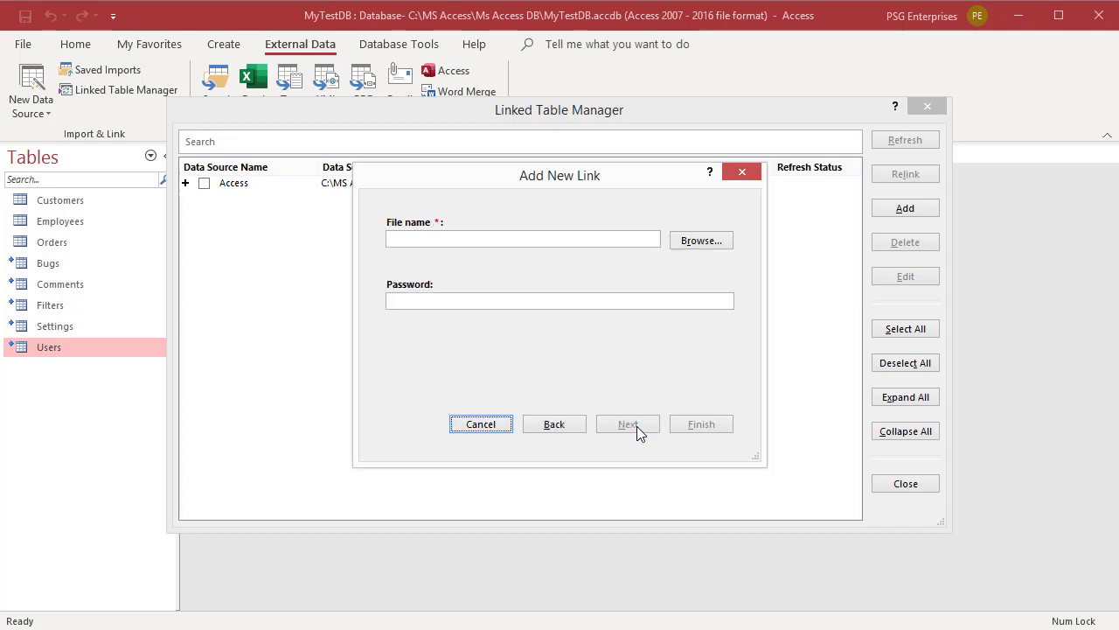
Choose Traders.accdb from the Ms Access DB folder as the source file, enter the database password and finish the source setup
{"action": "left_click", "coordinate": [420, 239]}
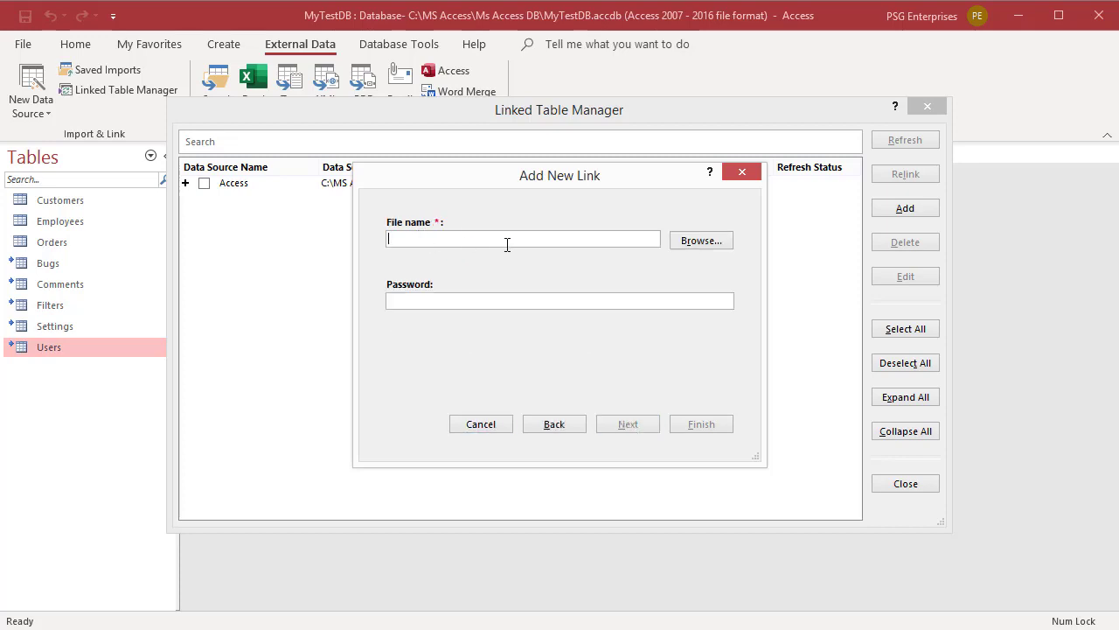
{"action": "left_click", "coordinate": [699, 240]}
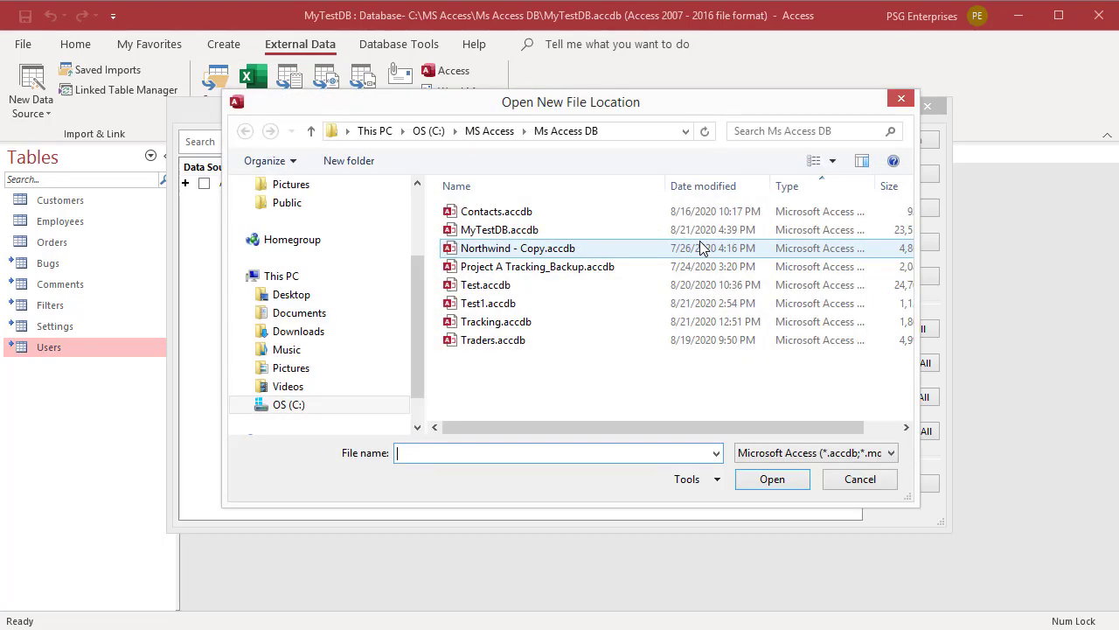
{"action": "left_click", "coordinate": [494, 344]}
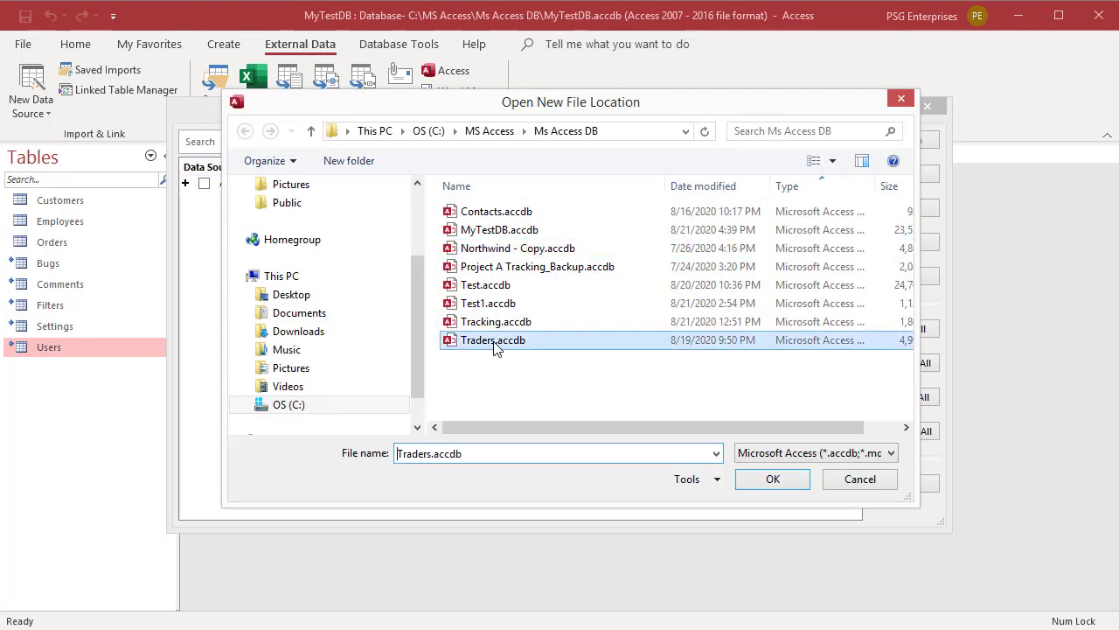
{"action": "left_click", "coordinate": [773, 480]}
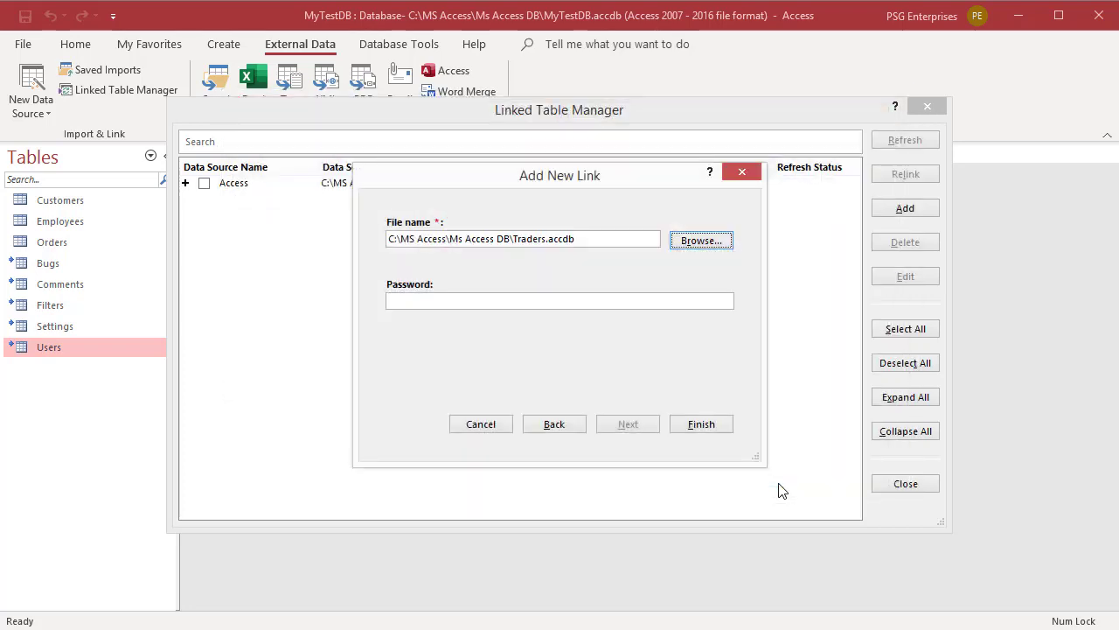
{"action": "left_click", "coordinate": [429, 302]}
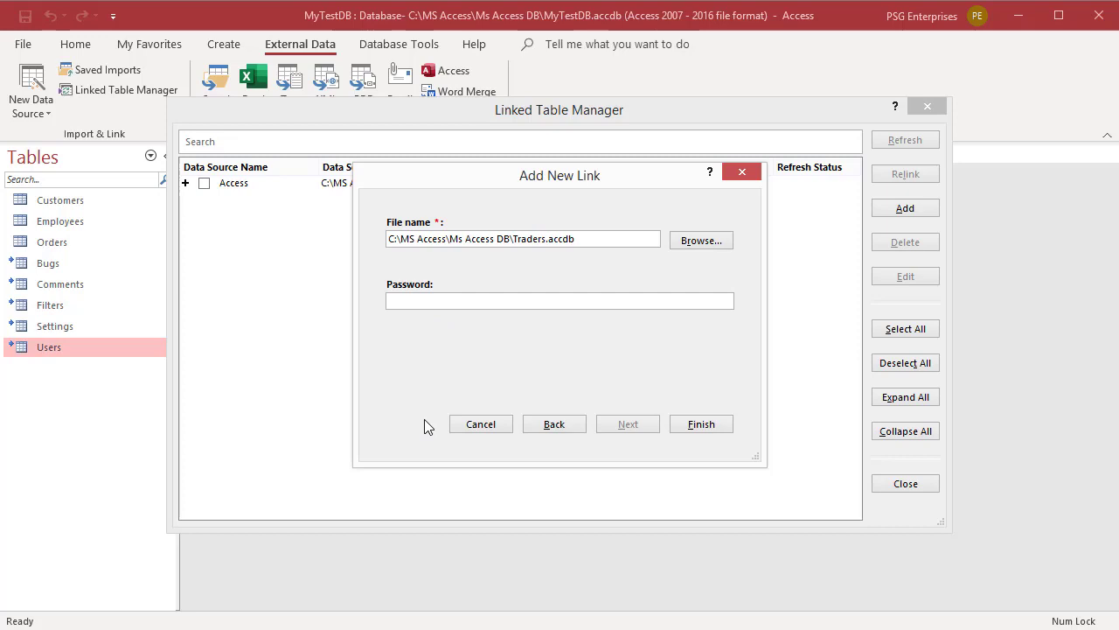
{"action": "type", "text": "****"}
{"action": "left_click", "coordinate": [701, 425]}
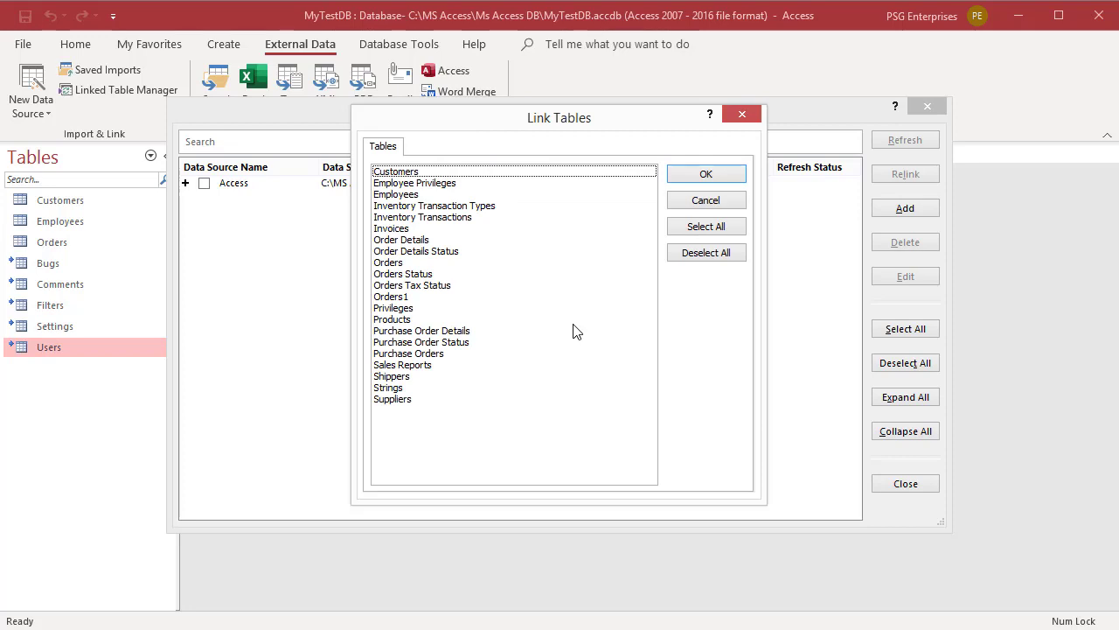
Link all tables of the Traders database and expand the Traders source to review its linked tables
{"action": "left_click", "coordinate": [691, 234]}
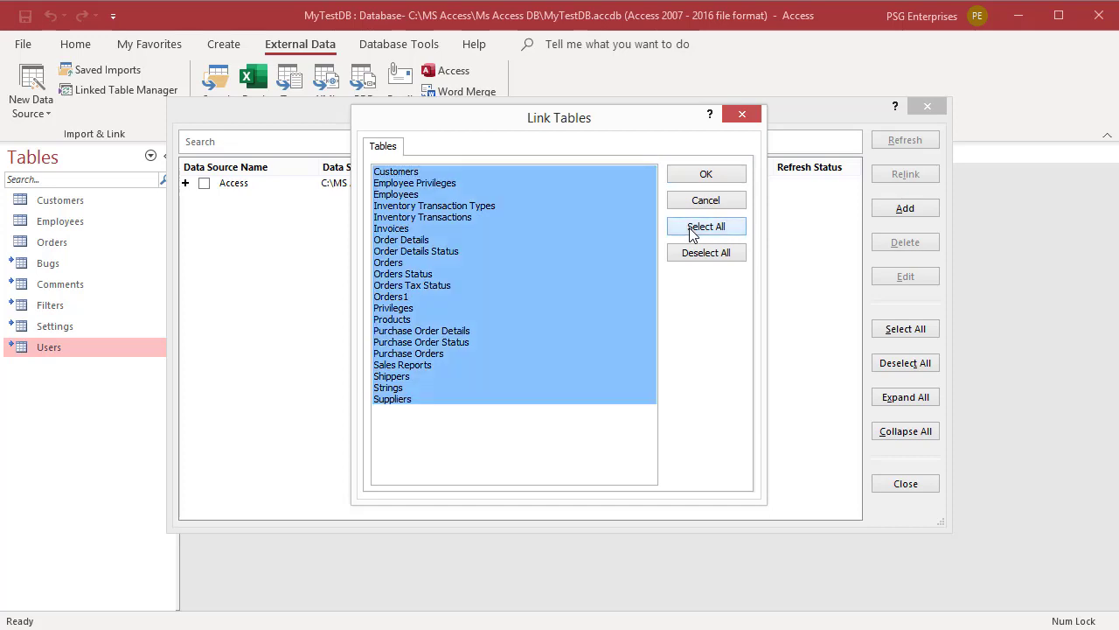
{"action": "left_click", "coordinate": [707, 176]}
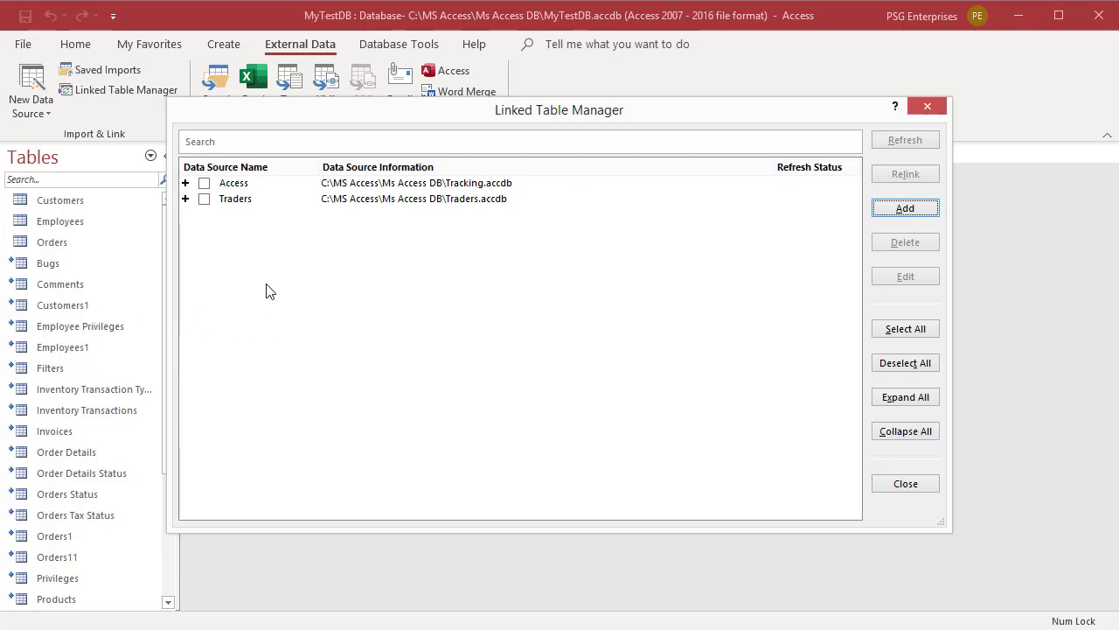
{"action": "left_click", "coordinate": [186, 203]}
{"action": "left_click", "coordinate": [185, 200]}
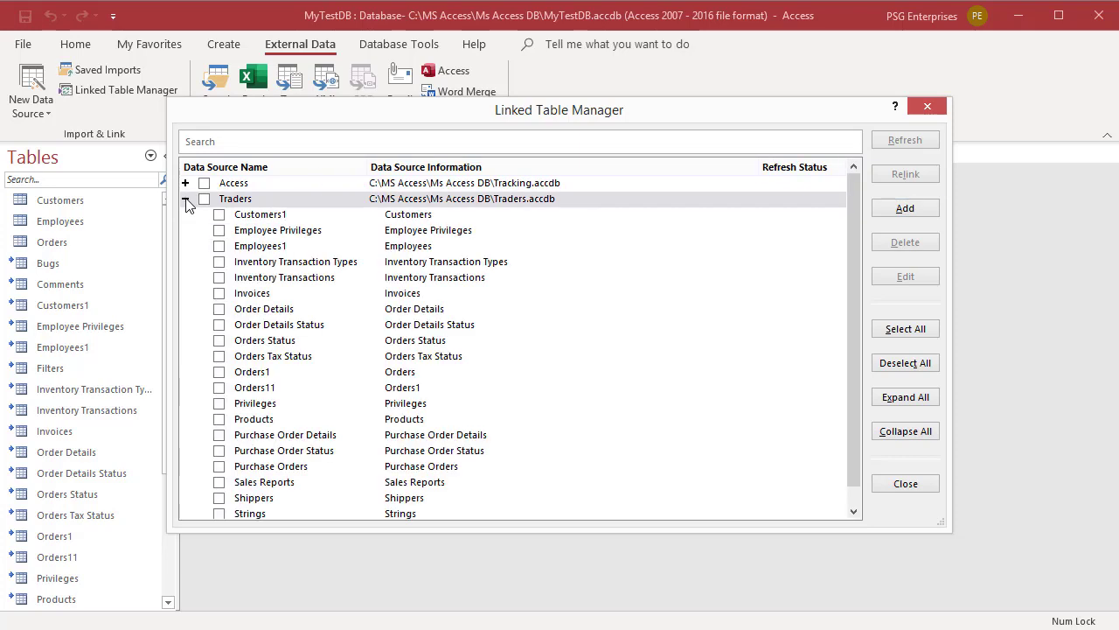
Add a new link of the Excel source type, using Customers.xlsx from the Test Files folder as the file
{"action": "left_click", "coordinate": [884, 212]}
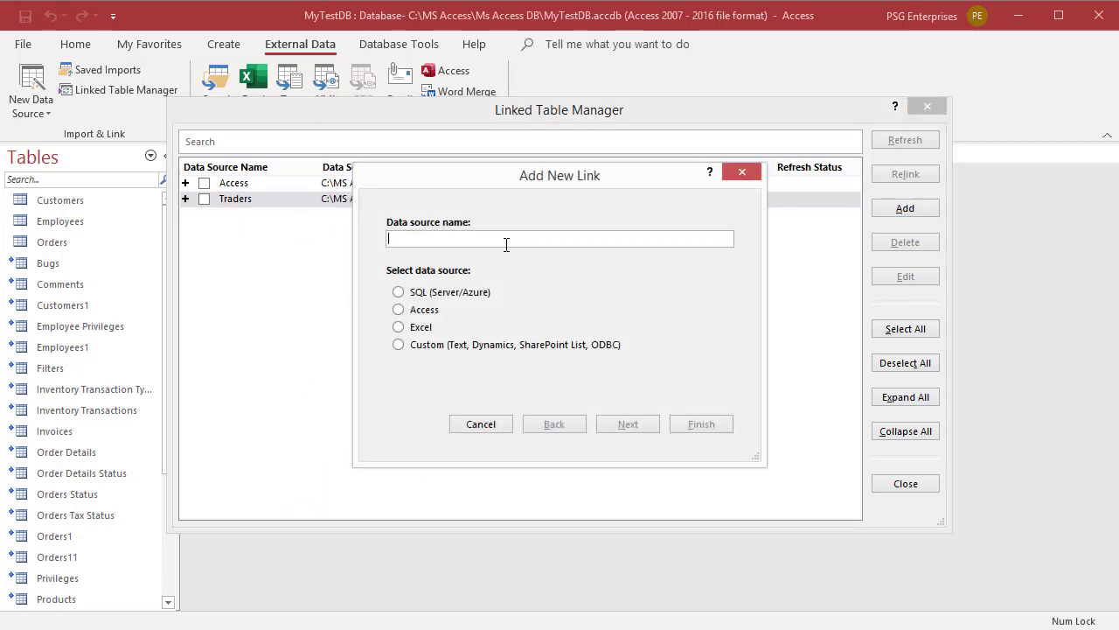
{"action": "left_click", "coordinate": [402, 334]}
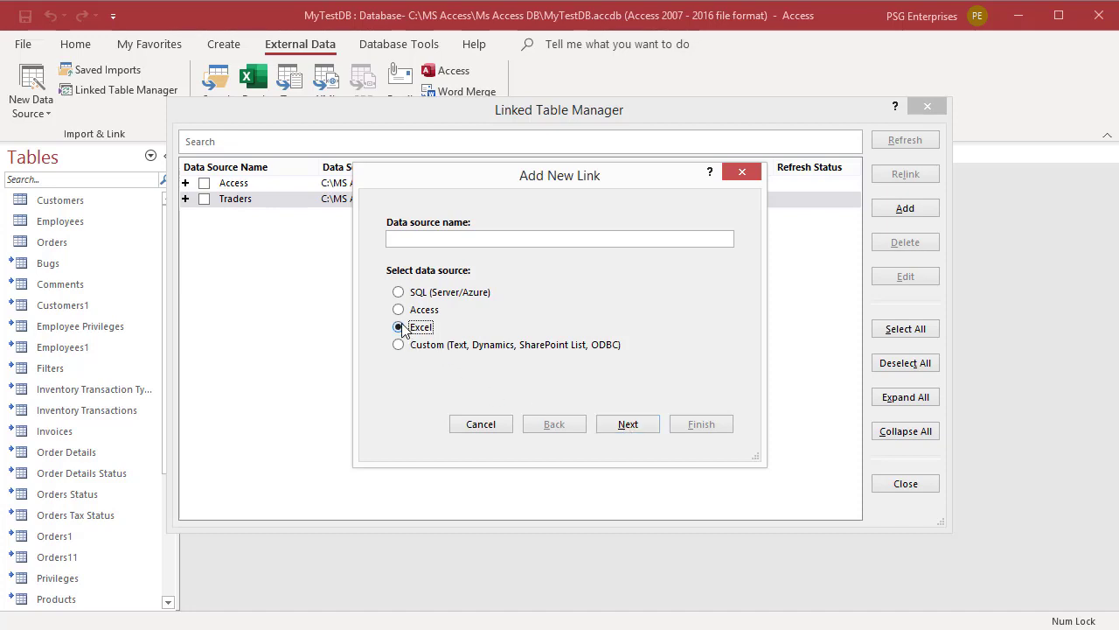
{"action": "left_click", "coordinate": [619, 420]}
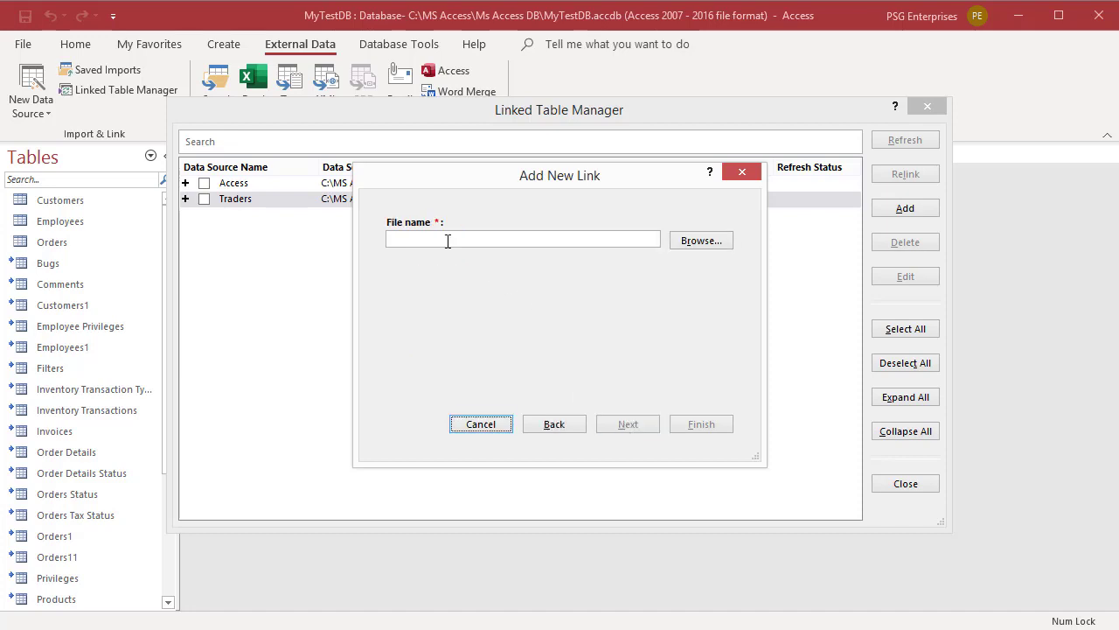
{"action": "left_click", "coordinate": [703, 241]}
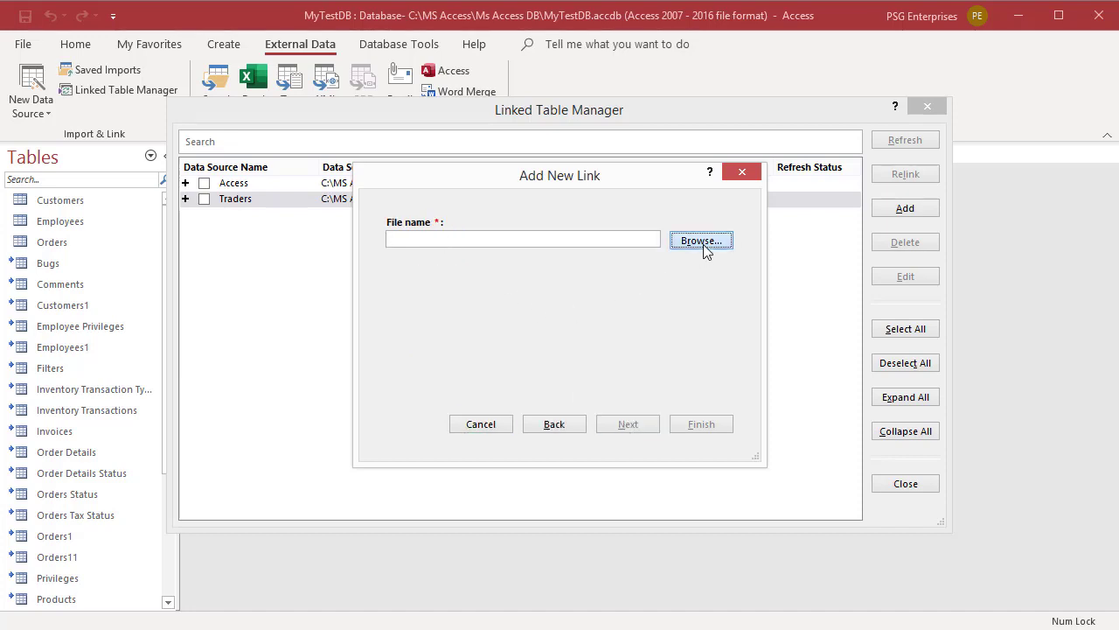
{"action": "left_click", "coordinate": [482, 267]}
{"action": "left_click", "coordinate": [749, 480]}
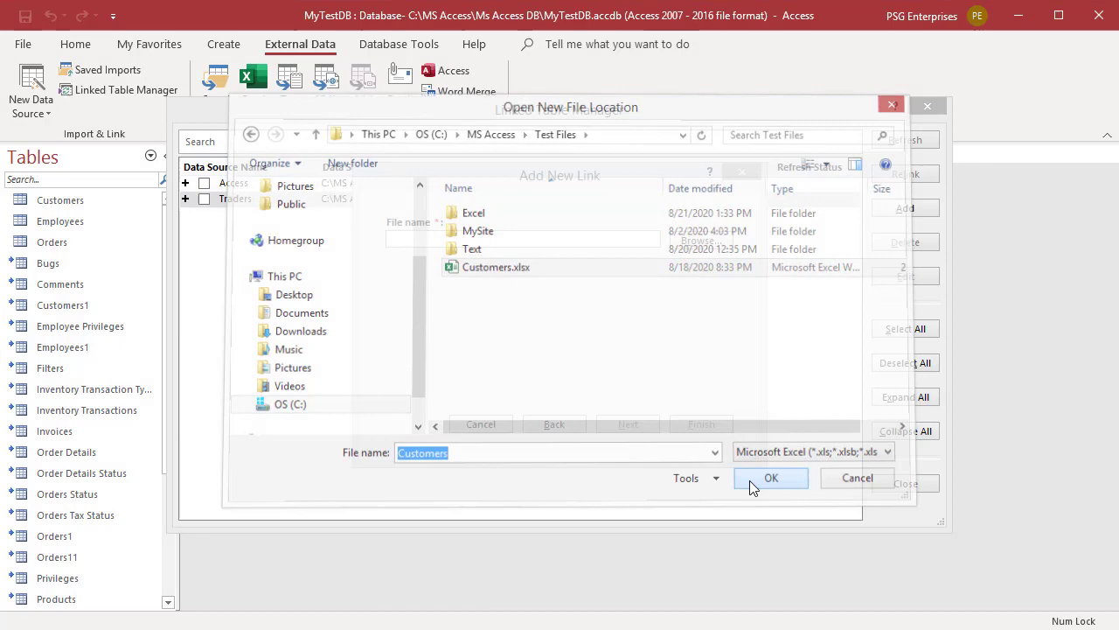
{"action": "left_click", "coordinate": [700, 424]}
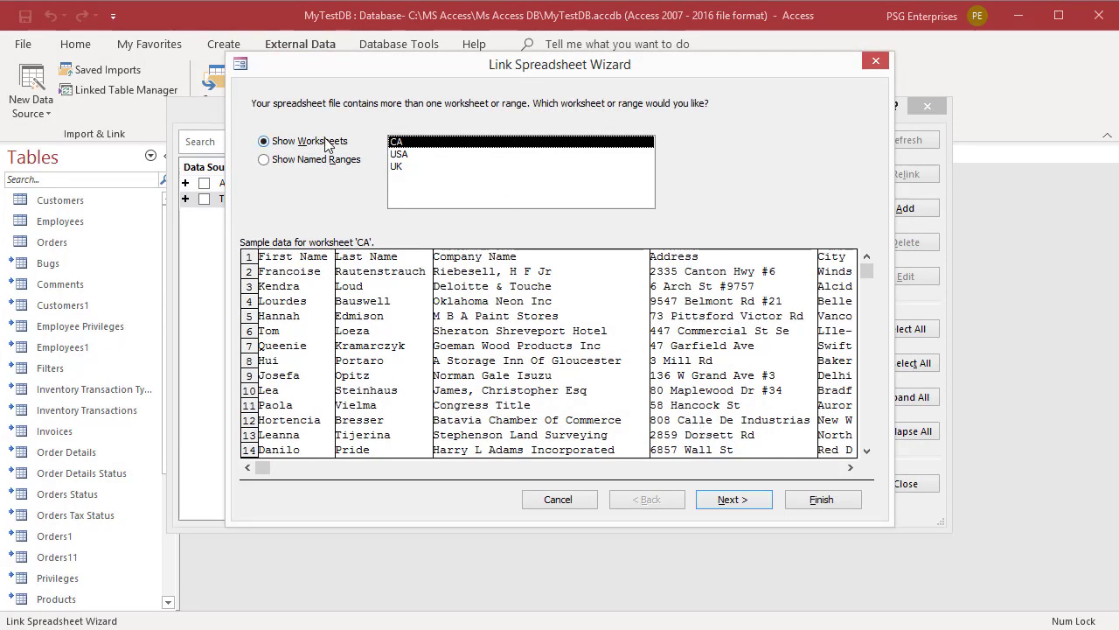
Choose the USA worksheet for linking and treat its first row as column headings
{"action": "left_click", "coordinate": [267, 167]}
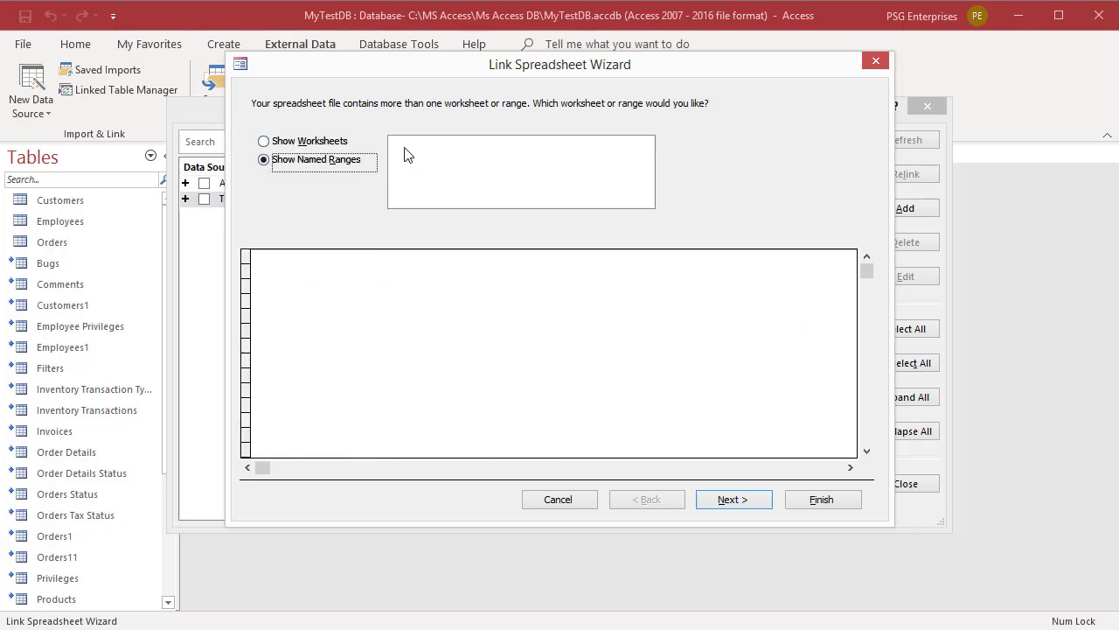
{"action": "left_click", "coordinate": [266, 143]}
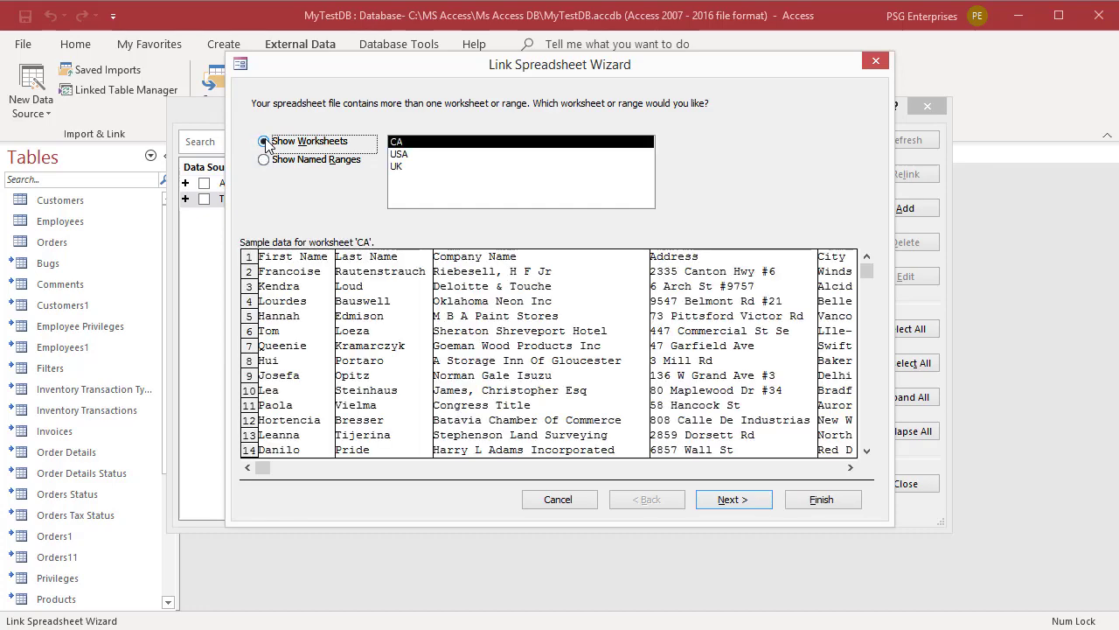
{"action": "left_click", "coordinate": [407, 156]}
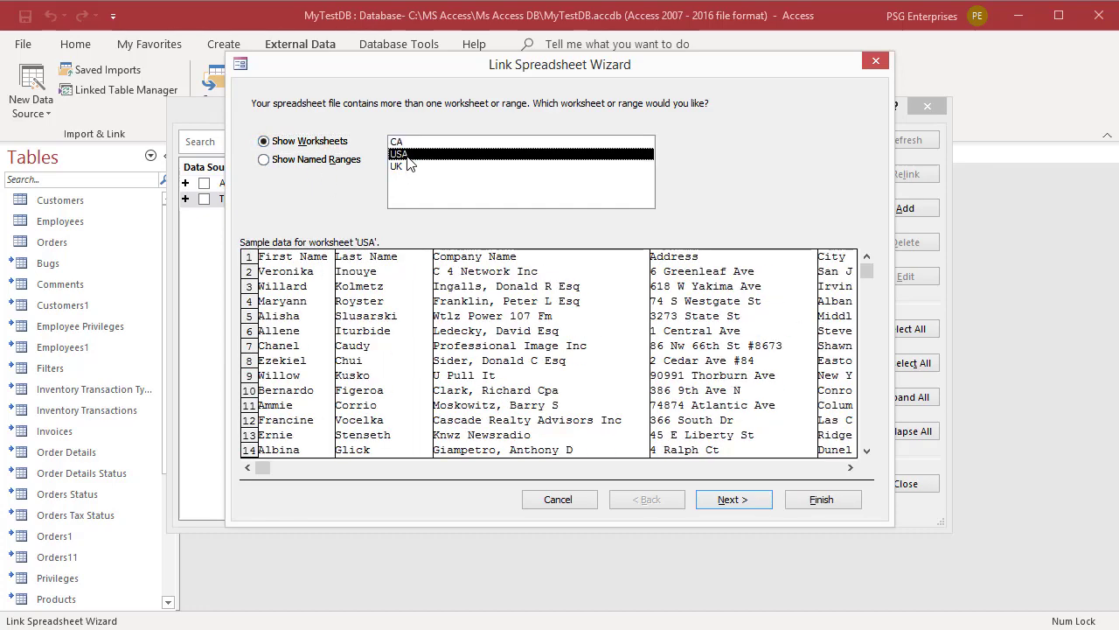
{"action": "left_click", "coordinate": [733, 499]}
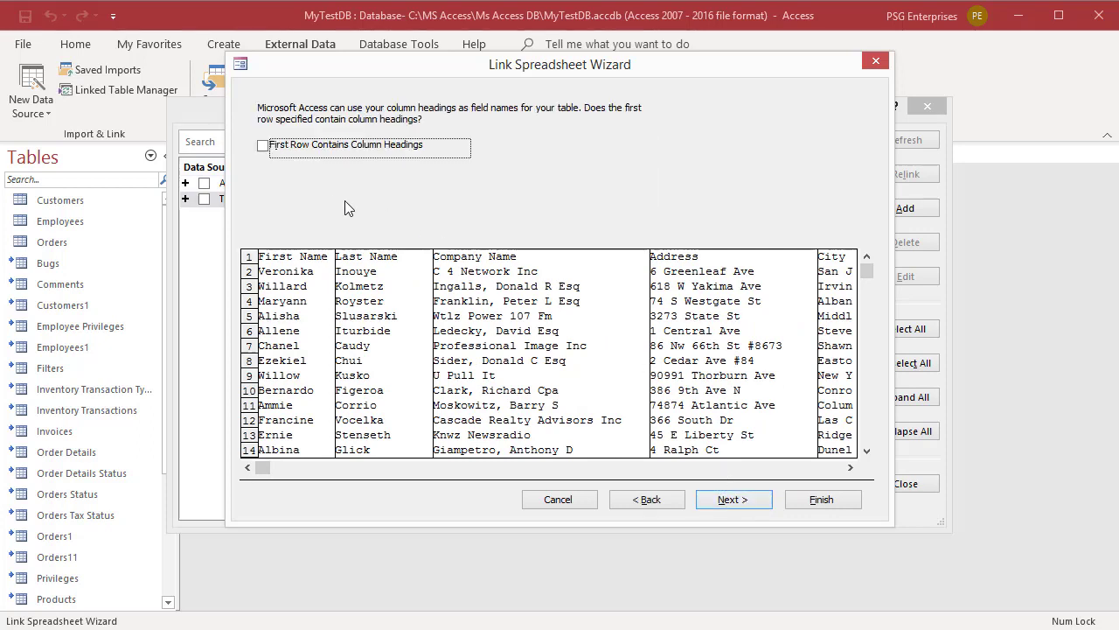
{"action": "left_click", "coordinate": [263, 146]}
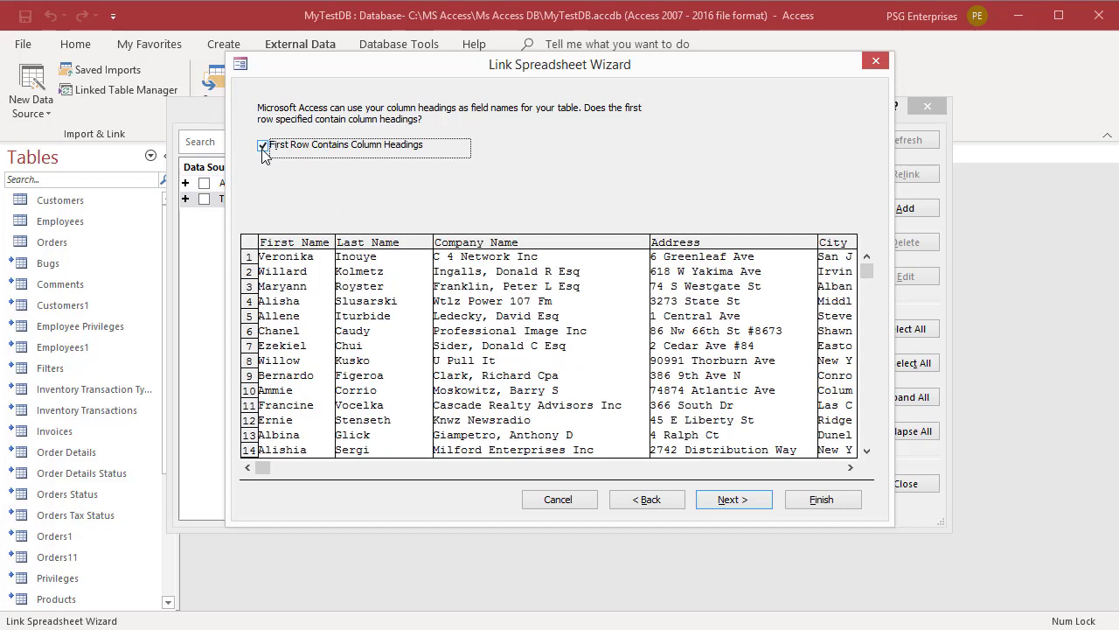
{"action": "left_click", "coordinate": [722, 502]}
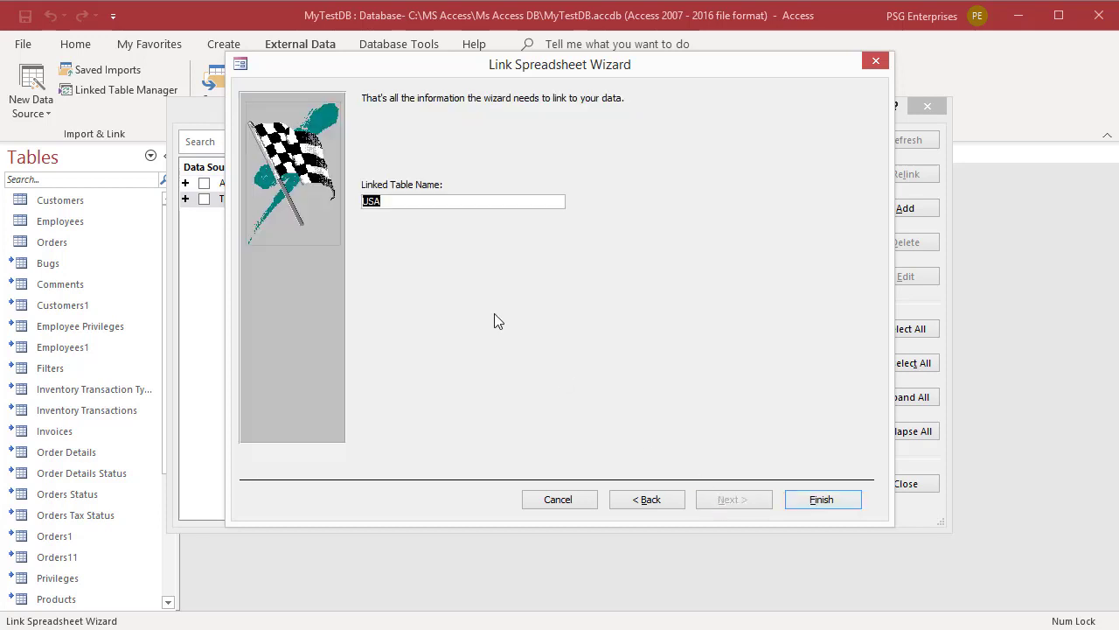
Name the linked table CustomersUSA, finish linking it, and expand the Excel source to review it
{"action": "left_click", "coordinate": [366, 202]}
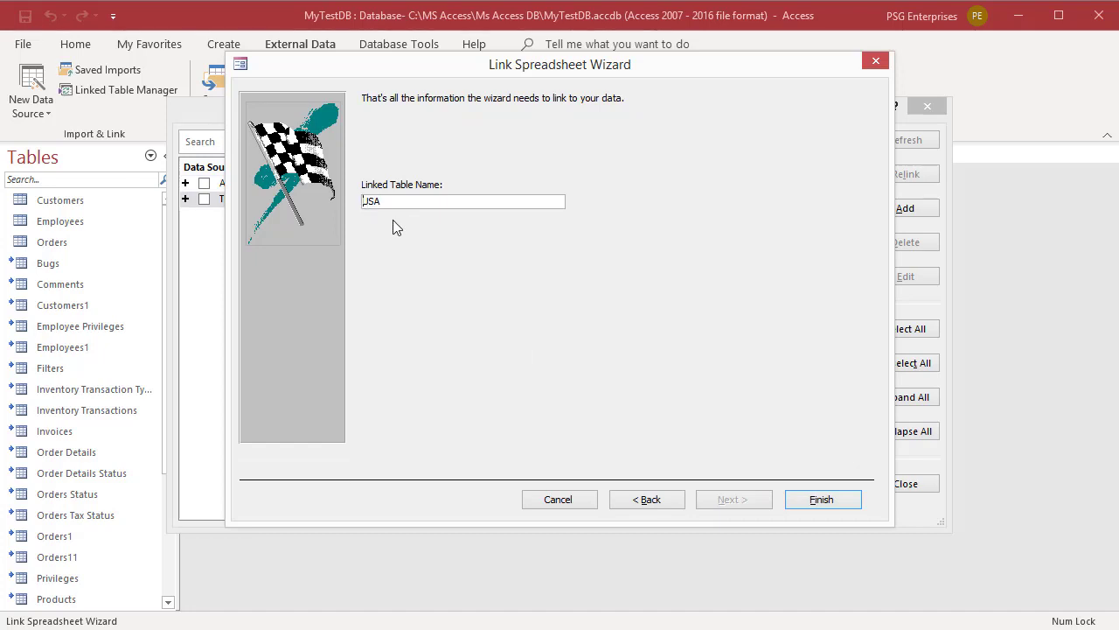
{"action": "type", "text": "Customers"}
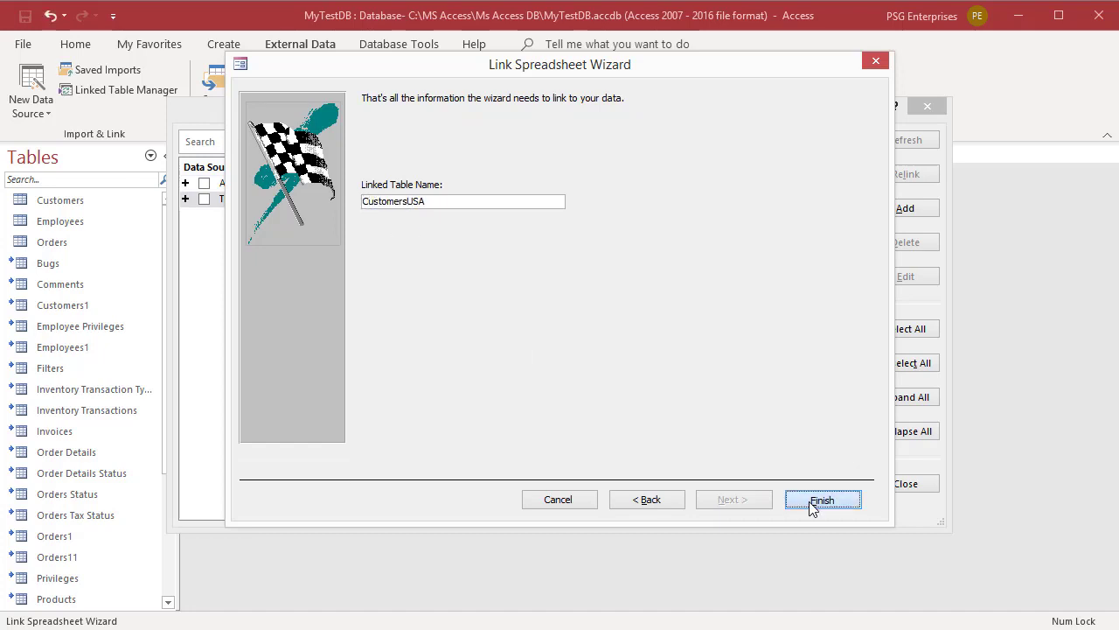
{"action": "left_click", "coordinate": [813, 503]}
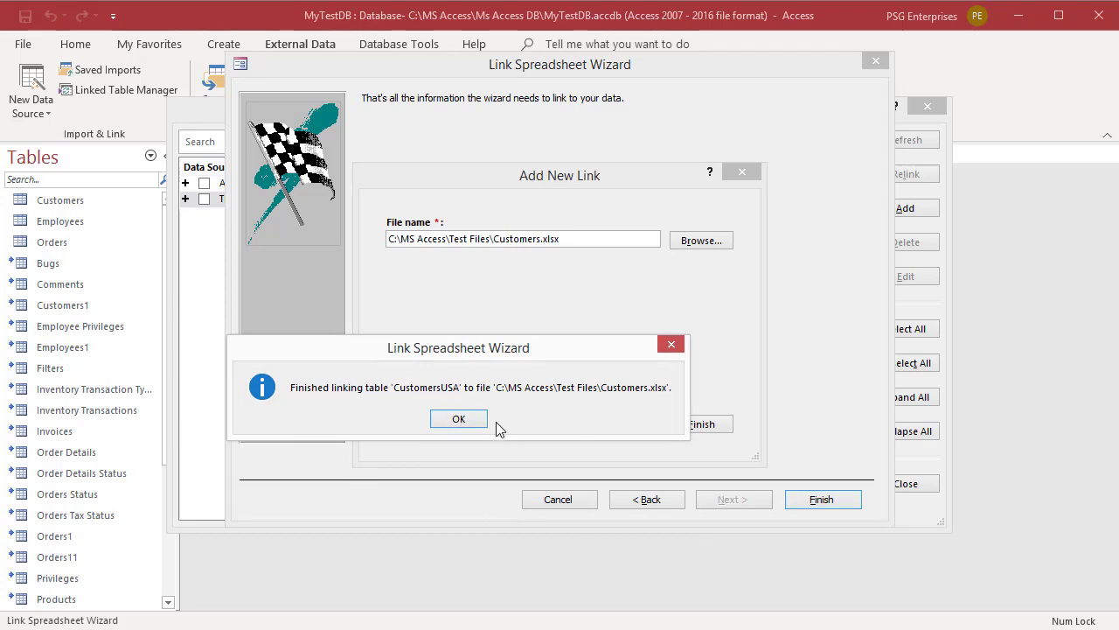
{"action": "left_click", "coordinate": [459, 420]}
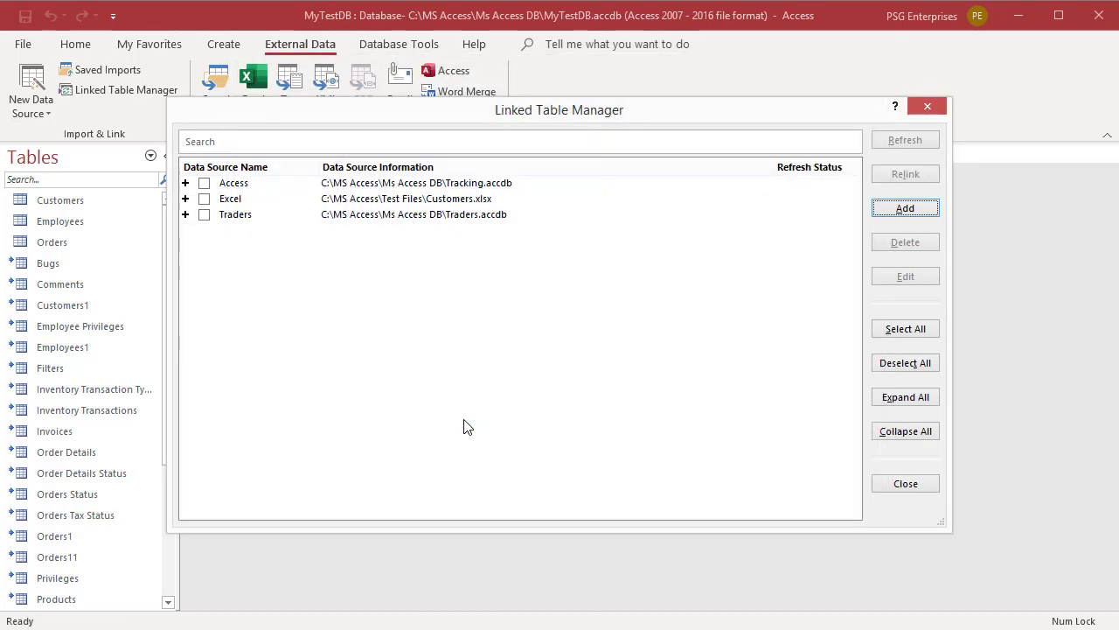
{"action": "left_click", "coordinate": [186, 199]}
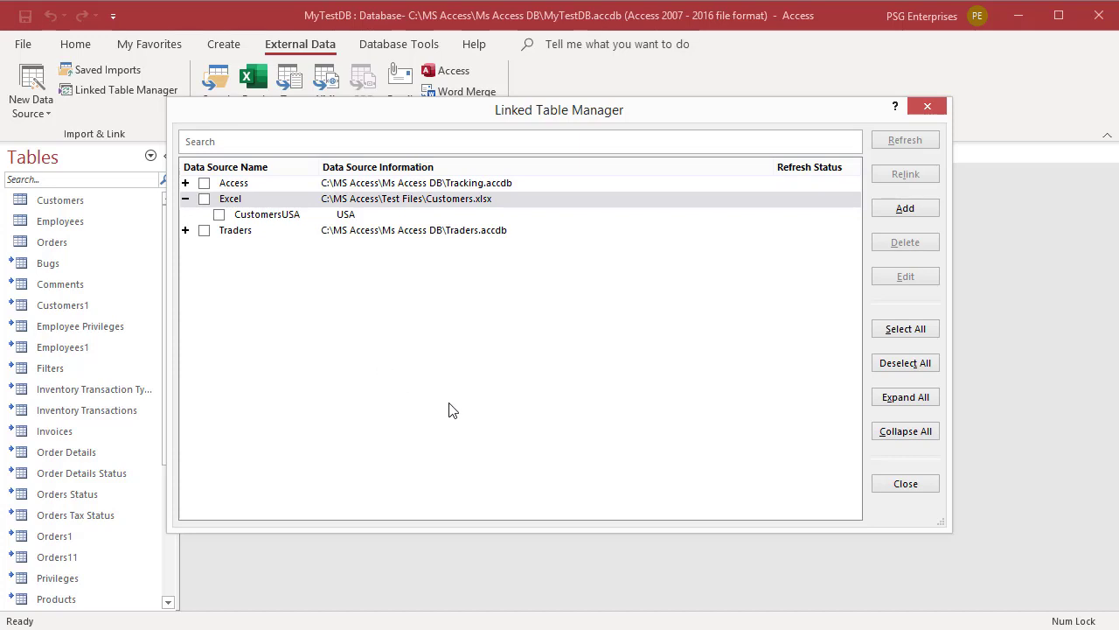
Select the whole Traders data source with all its linked tables and delete those links
{"action": "left_click", "coordinate": [185, 231]}
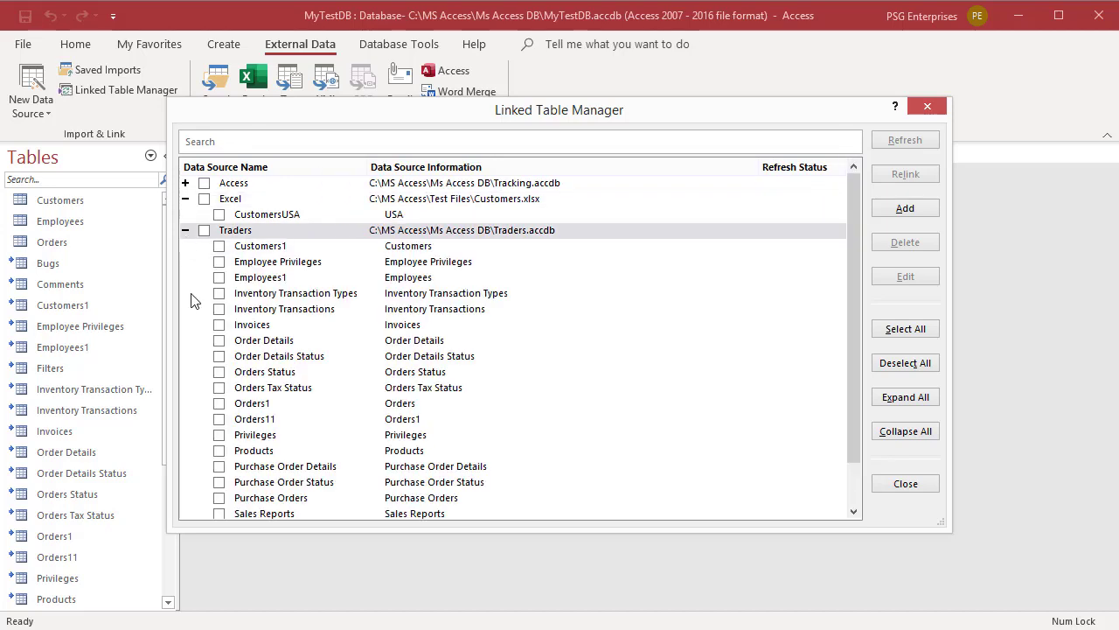
{"action": "left_click", "coordinate": [205, 231]}
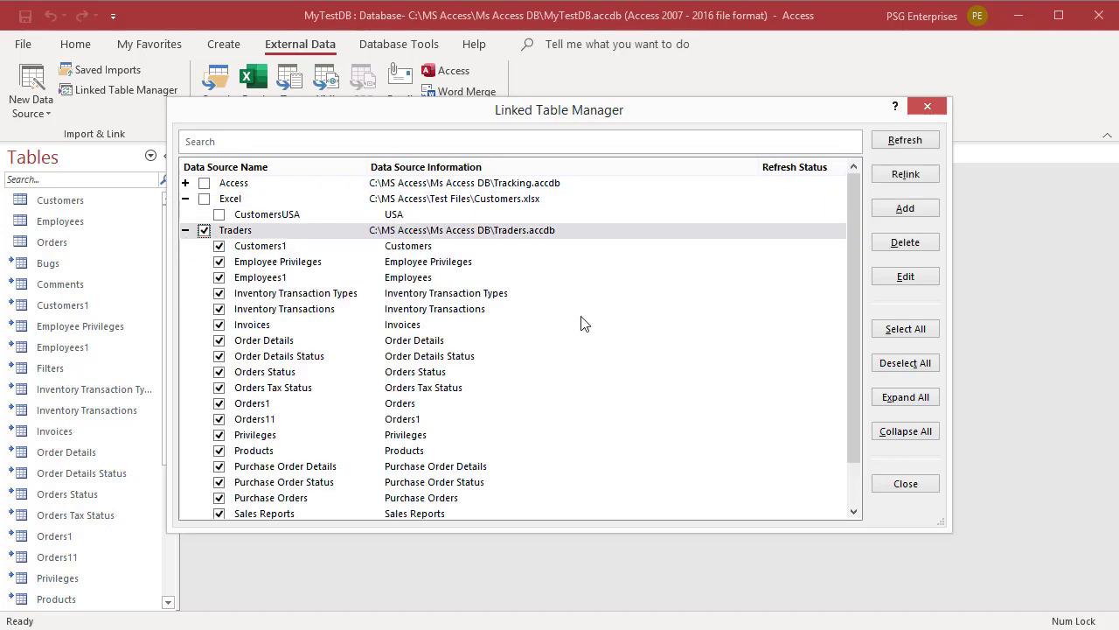
{"action": "key", "text": "Delete"}
{"action": "left_click", "coordinate": [422, 424]}
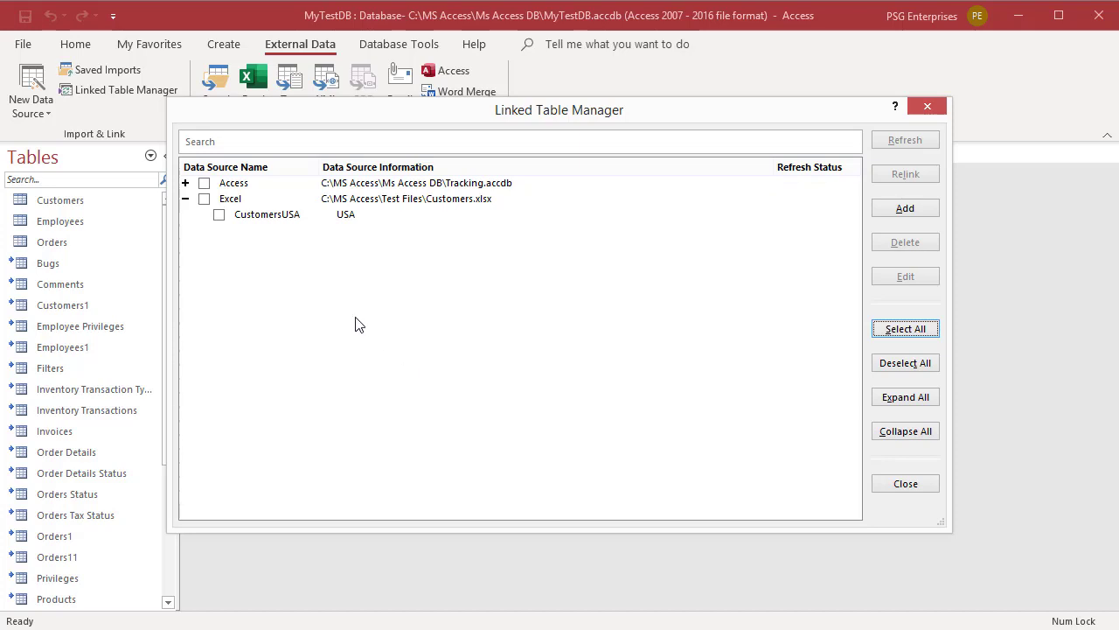
Delete the links to the Comments and Filters tables of the Access source, and close the Linked Table Manager
{"action": "left_click", "coordinate": [185, 184]}
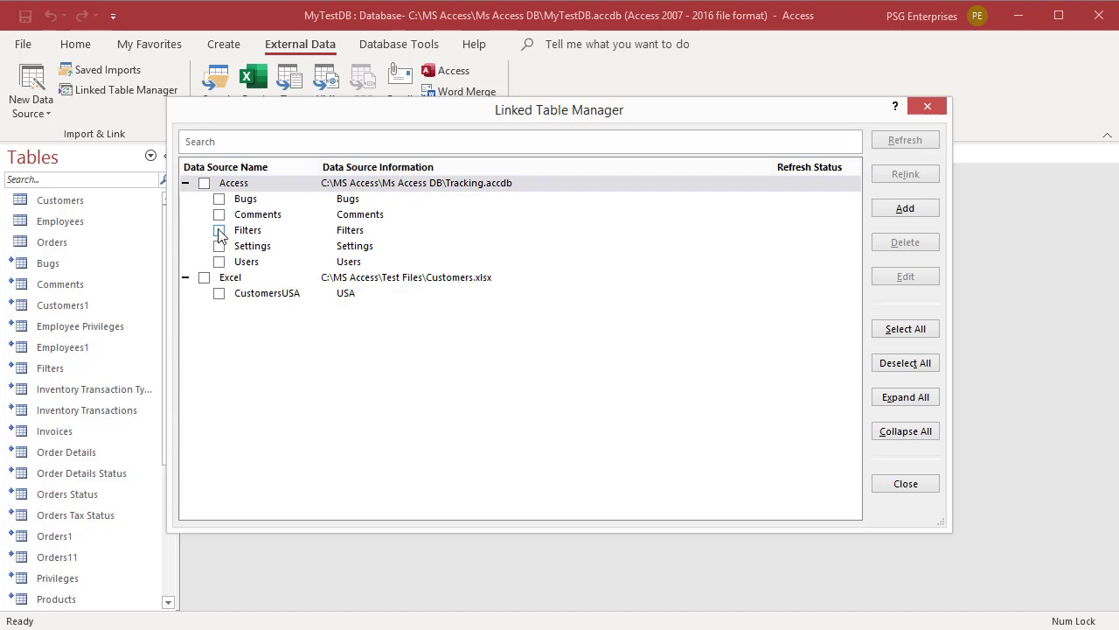
{"action": "left_click", "coordinate": [219, 230]}
{"action": "left_click", "coordinate": [218, 215]}
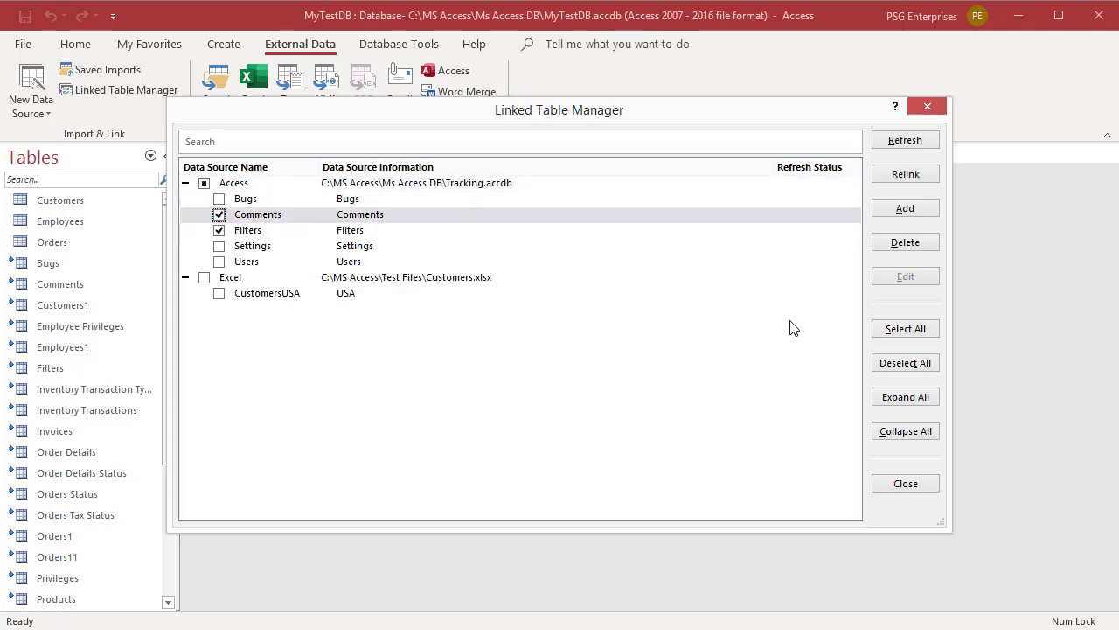
{"action": "left_click", "coordinate": [898, 251]}
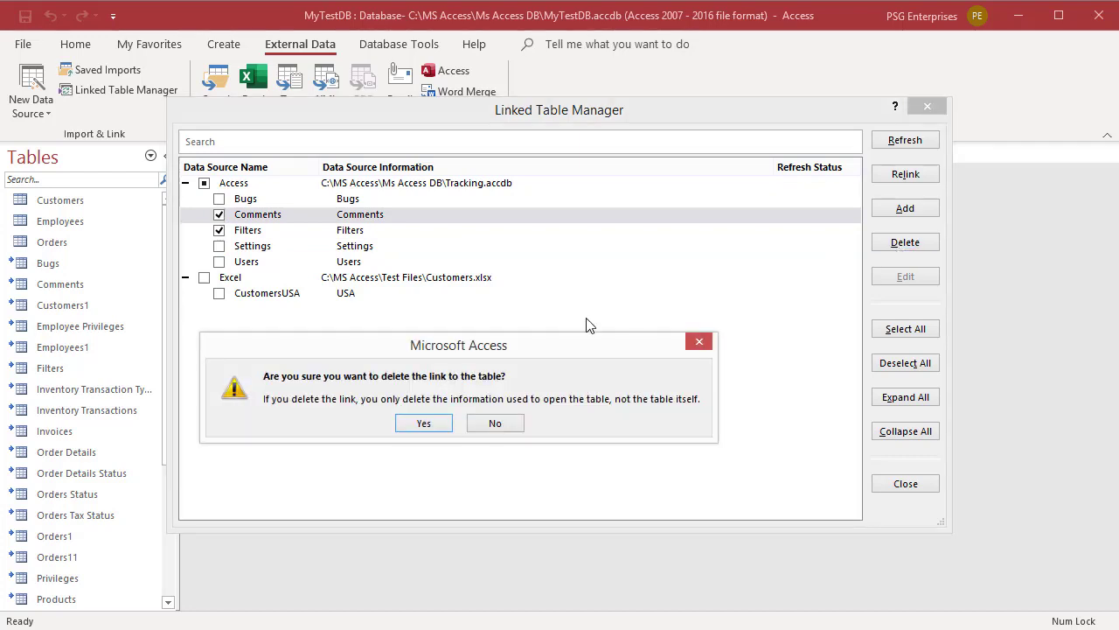
{"action": "left_click", "coordinate": [424, 426]}
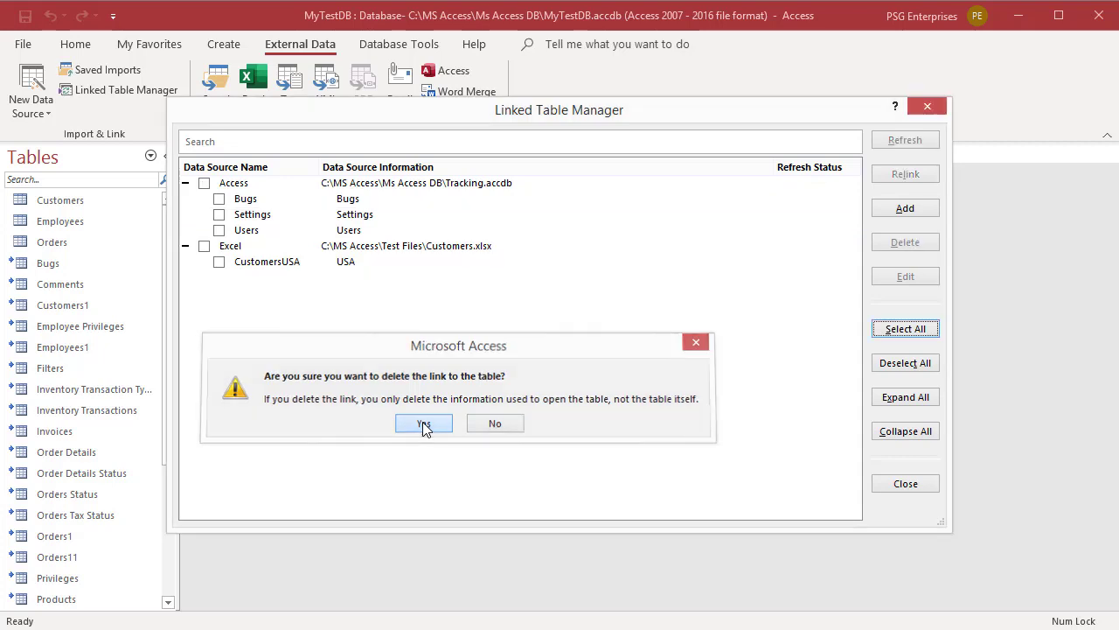
{"action": "left_click", "coordinate": [898, 488]}
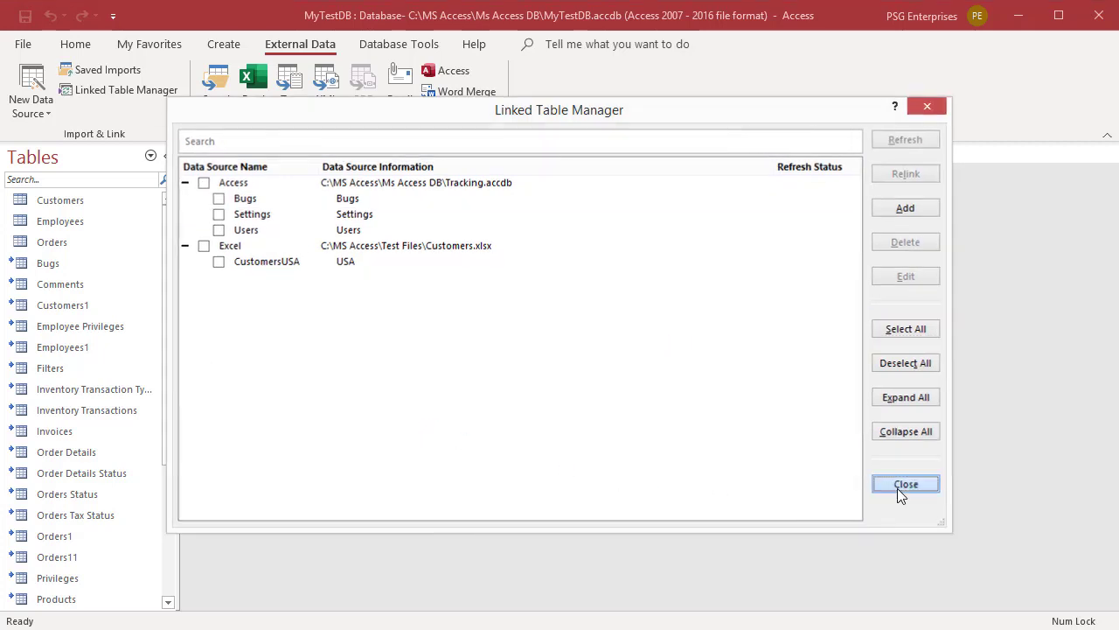